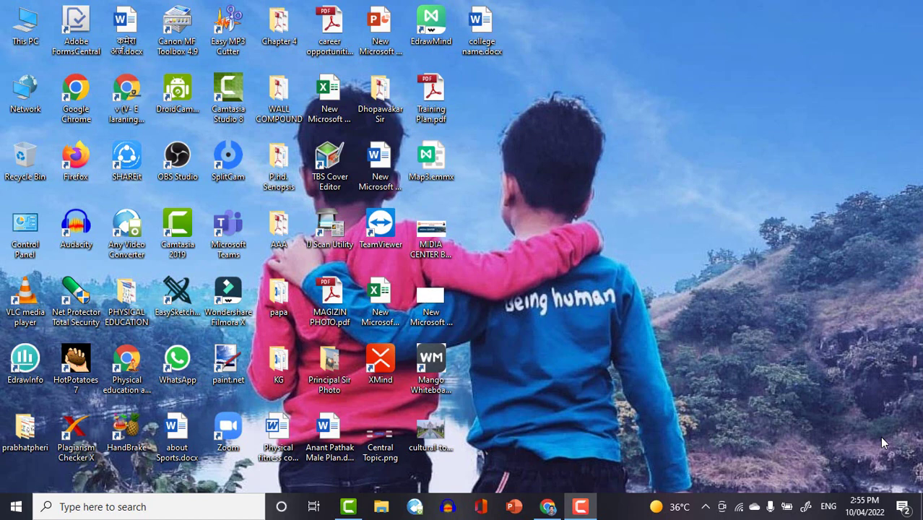
- Open the desktop menu and search for Excel, then dismiss both without creating anything
right_click(642, 140)
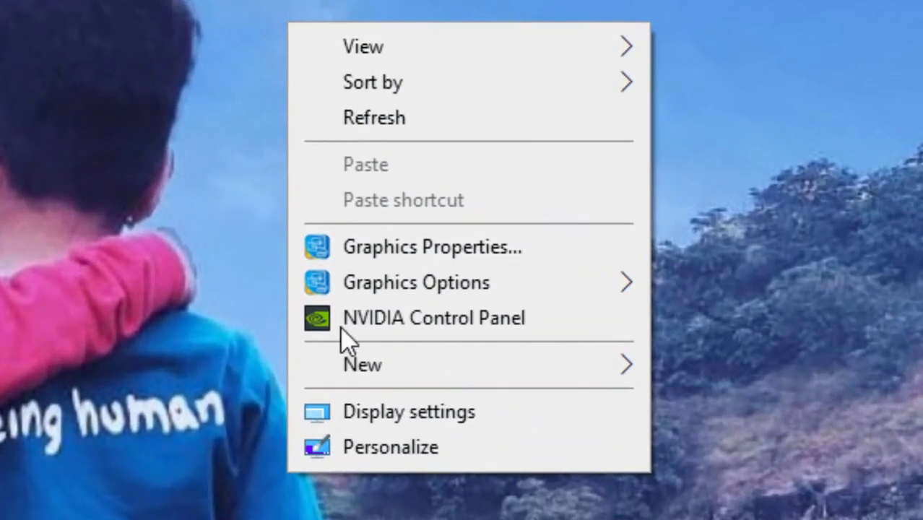
mouse_move(353, 367)
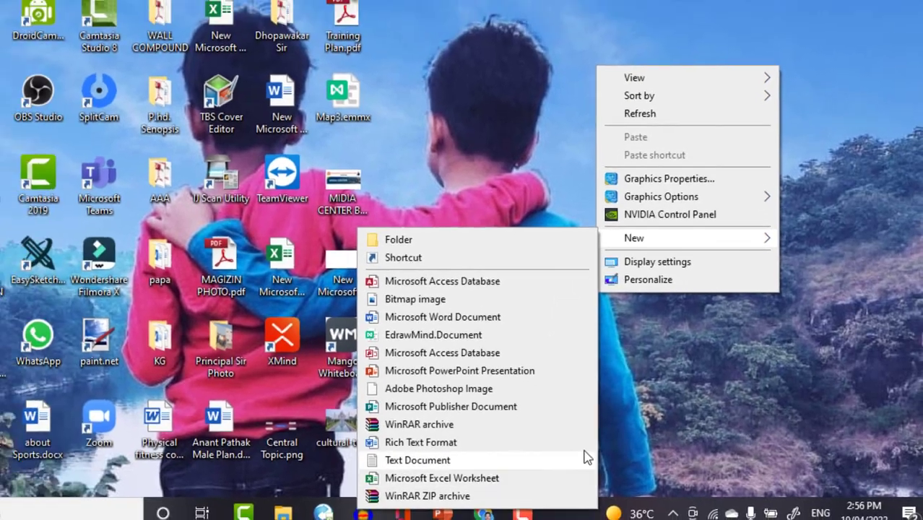
click(690, 429)
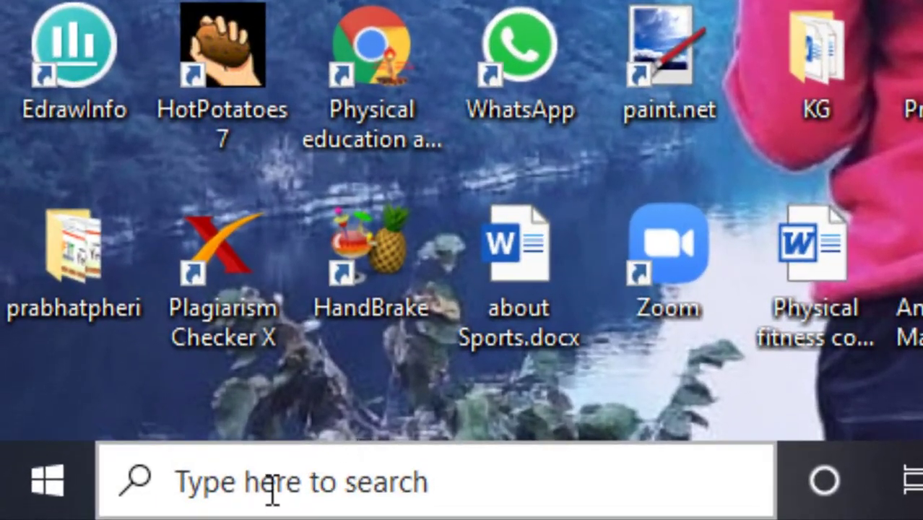
click(354, 489)
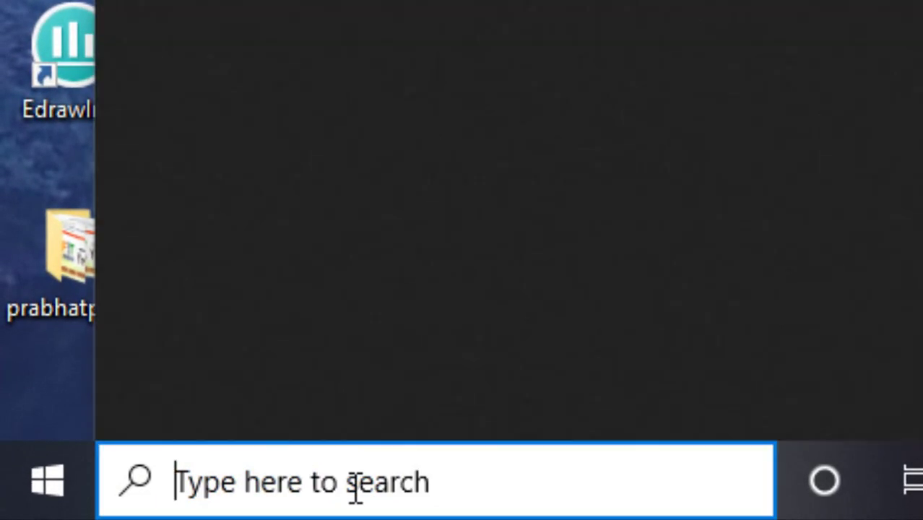
text(ex)
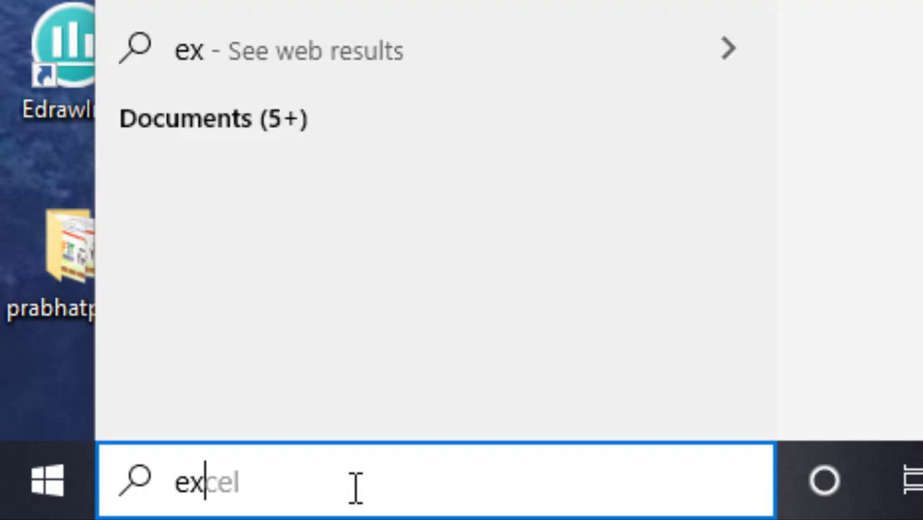
text(c)
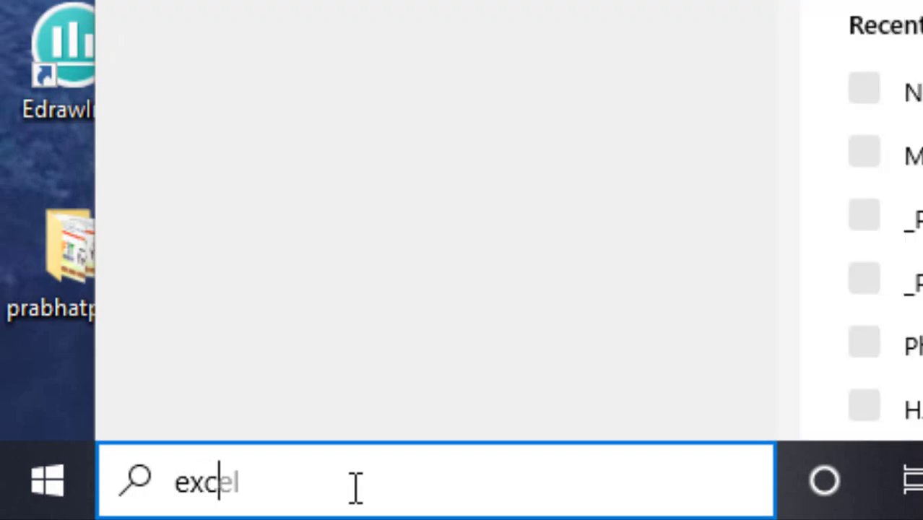
text(el)
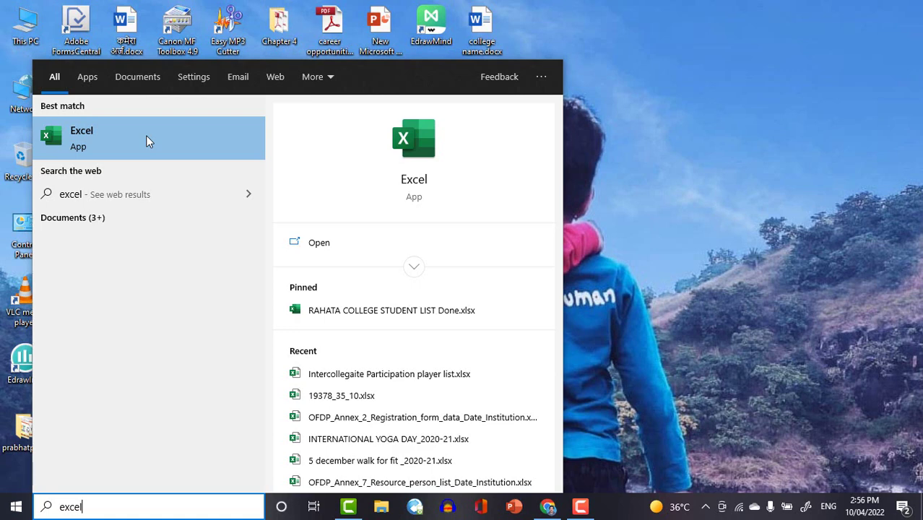
click(146, 141)
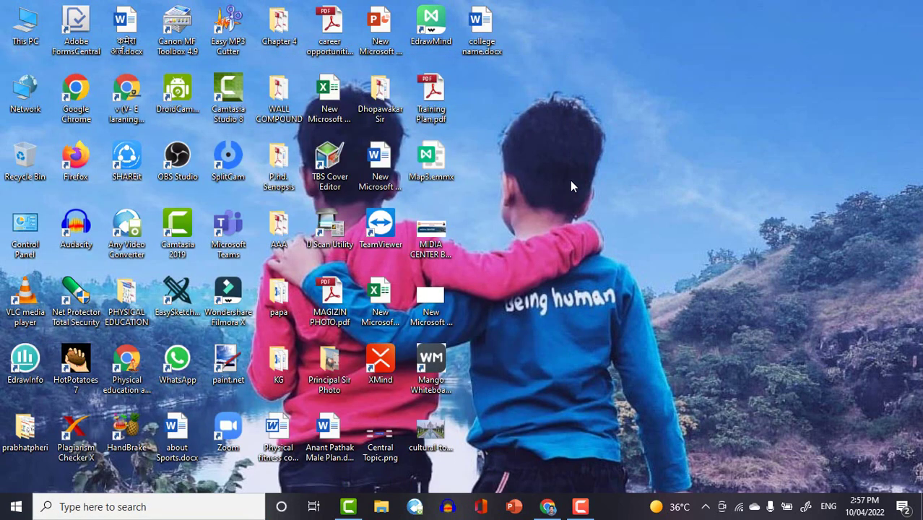
- Create 'New Microsoft Excel Worksheet (3).xlsx' on the desktop with its default name and open it
right_click(560, 125)
mouse_move(599, 264)
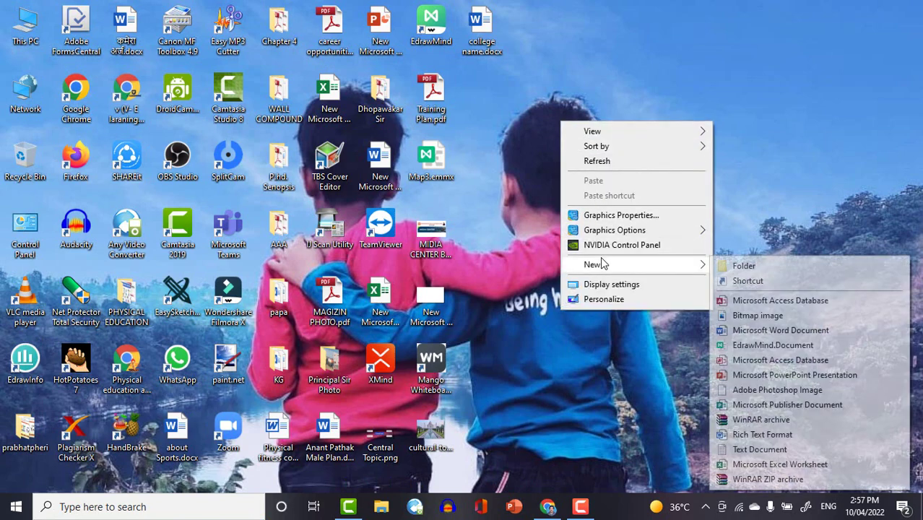
click(808, 466)
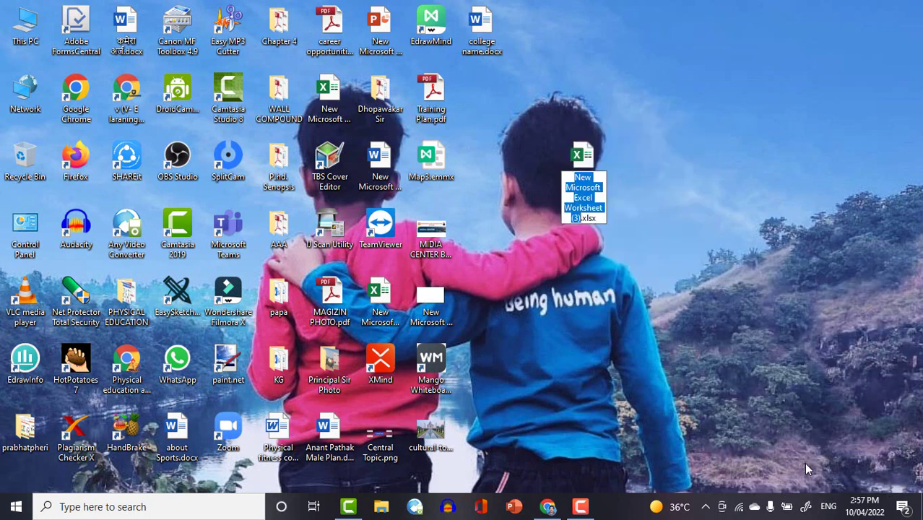
key(Return)
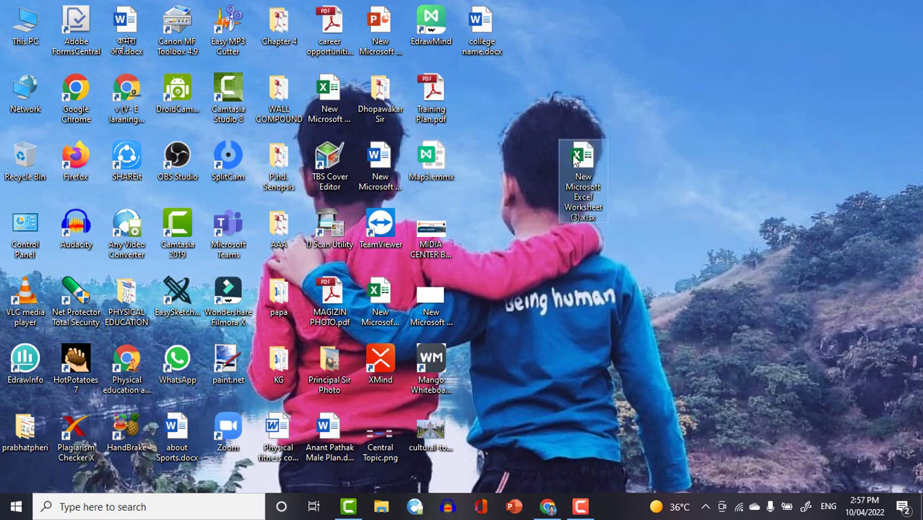
double_click(576, 161)
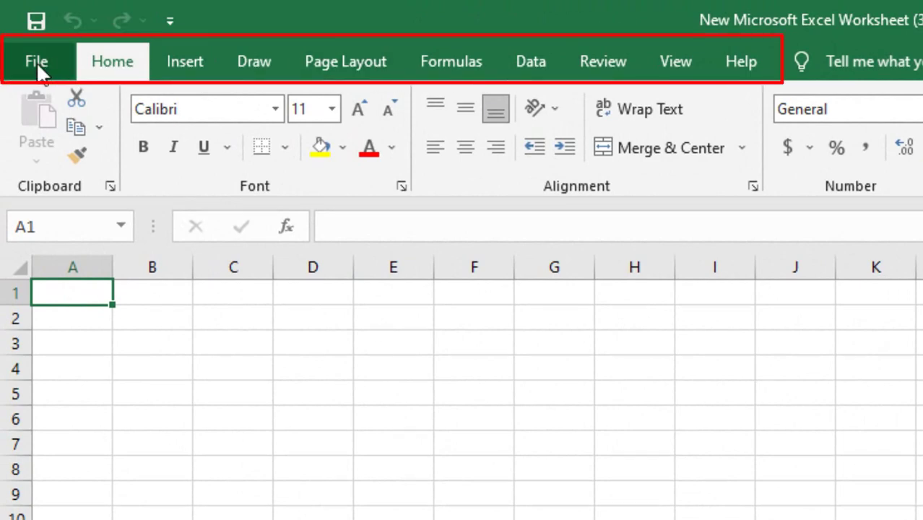
click(194, 75)
click(275, 75)
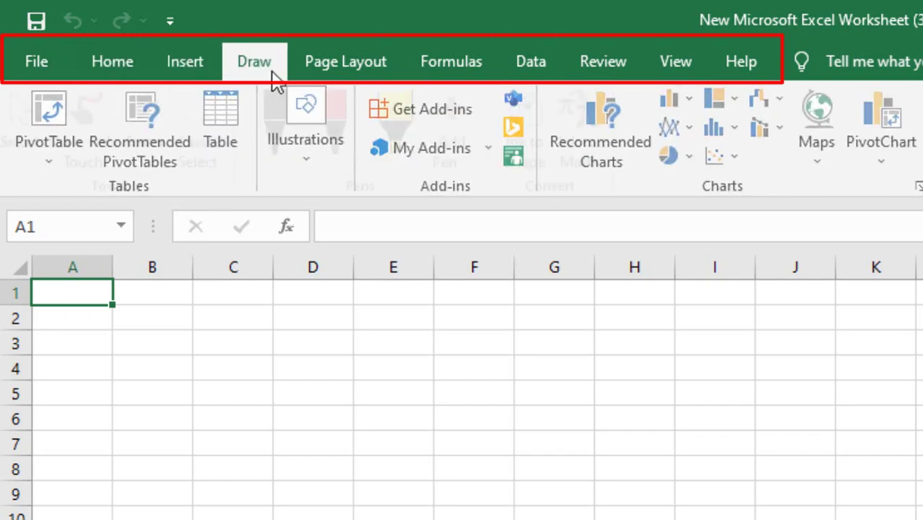
click(341, 68)
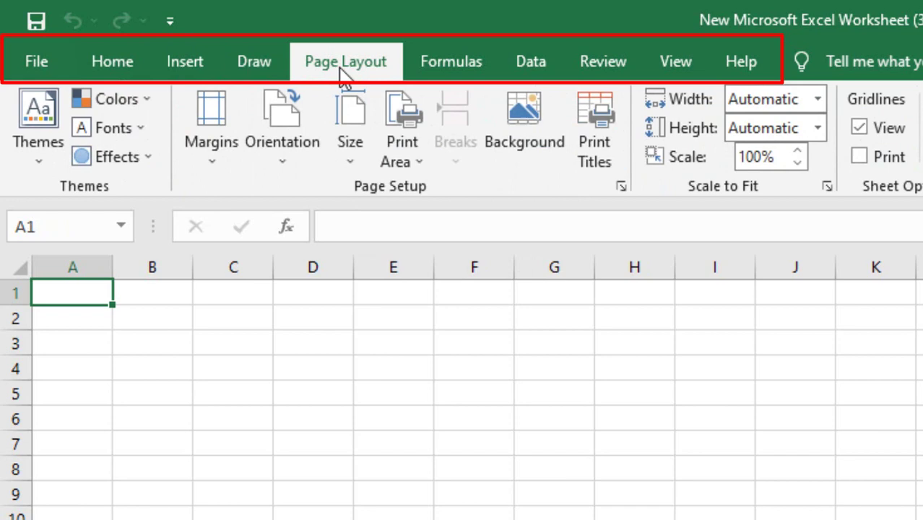
click(449, 72)
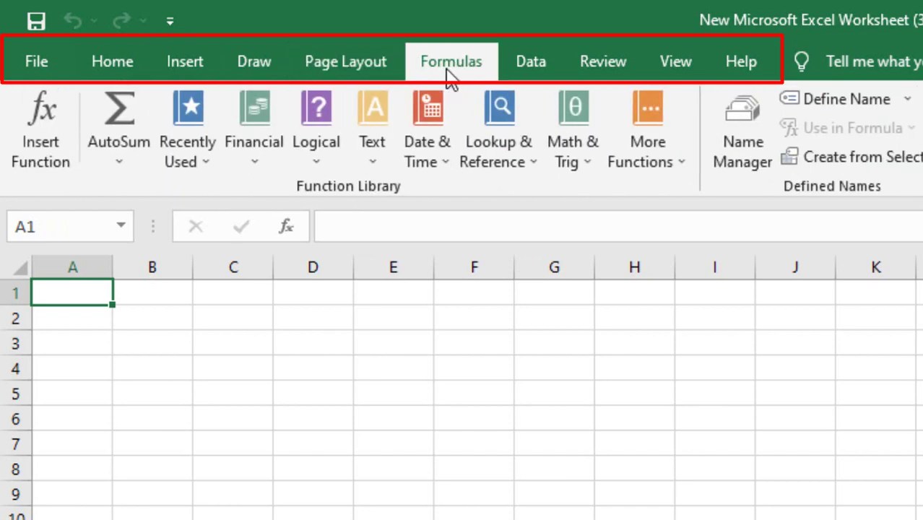
click(511, 75)
click(602, 74)
click(670, 66)
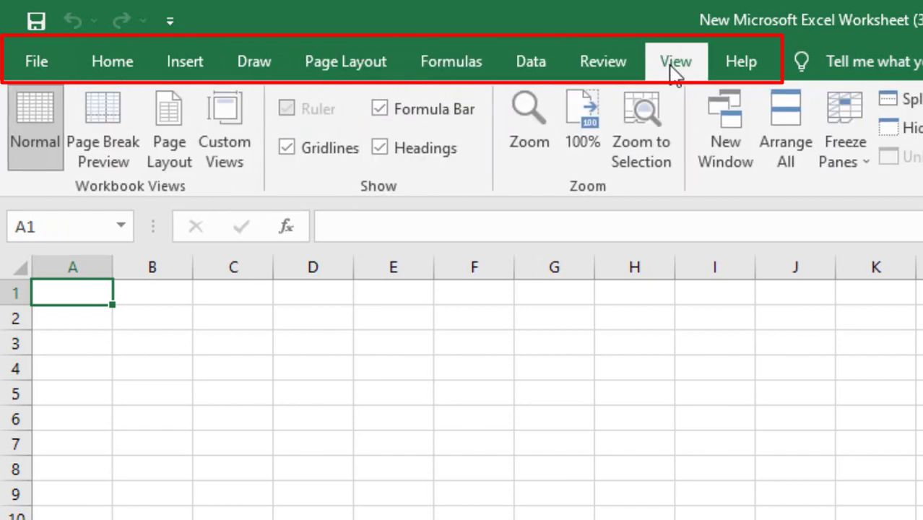
click(751, 71)
click(123, 64)
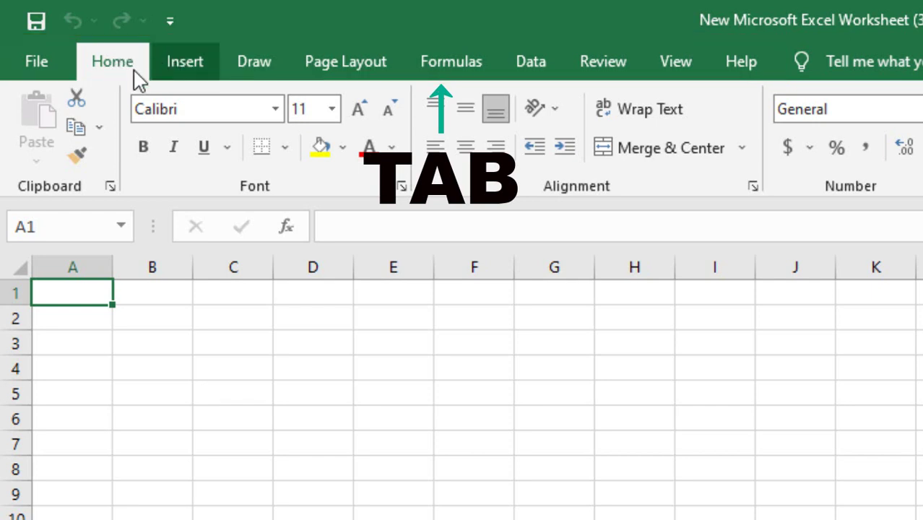
- Browse the Insert, Draw, Page Layout and Formulas ribbon tabs, revisit Insert, and end on Home
click(187, 63)
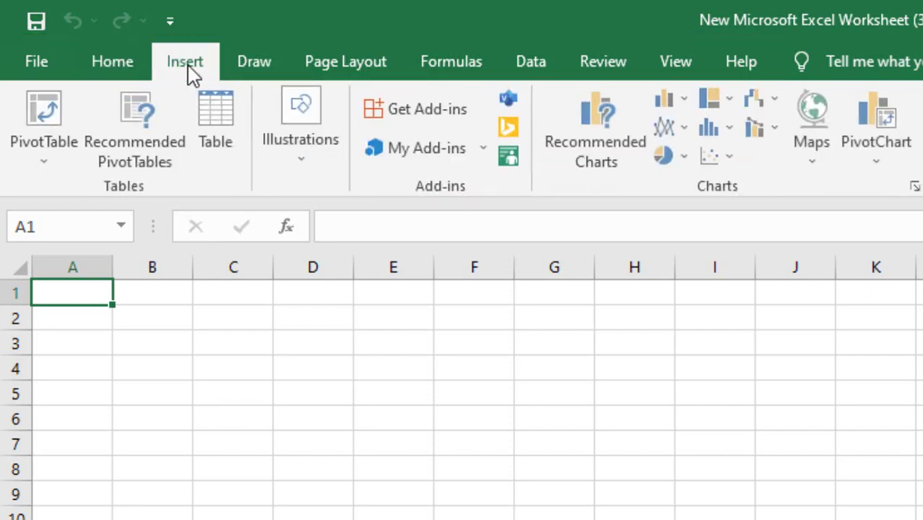
click(264, 63)
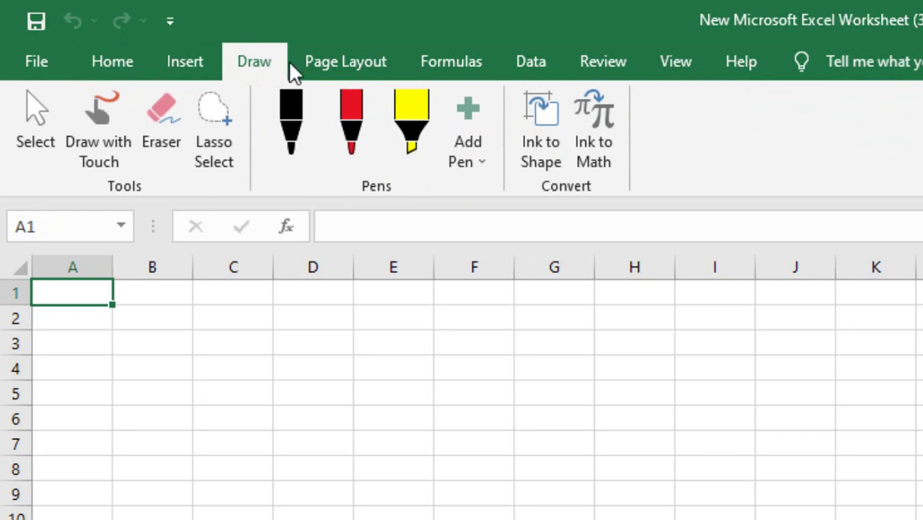
click(326, 63)
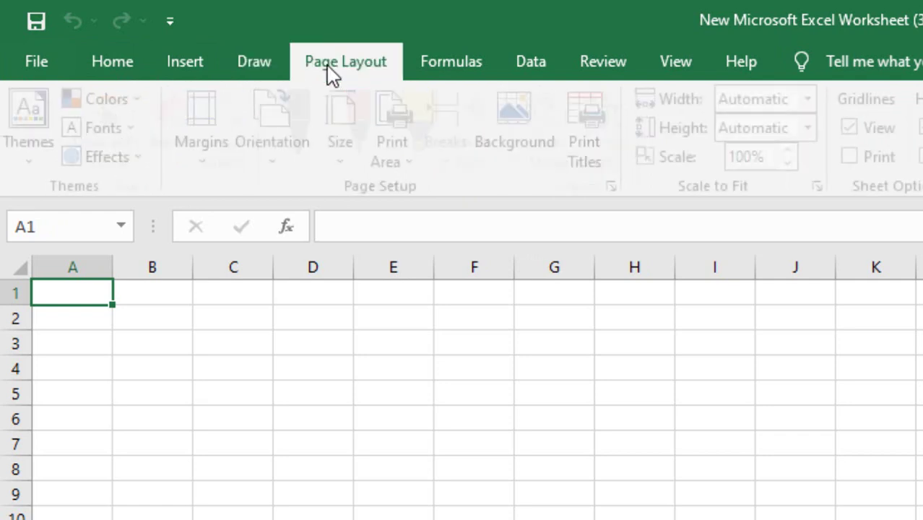
click(451, 65)
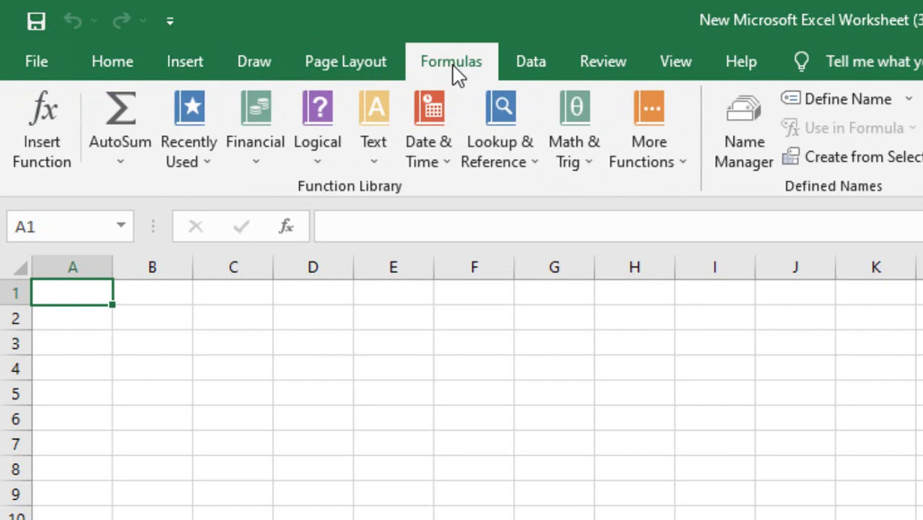
click(123, 64)
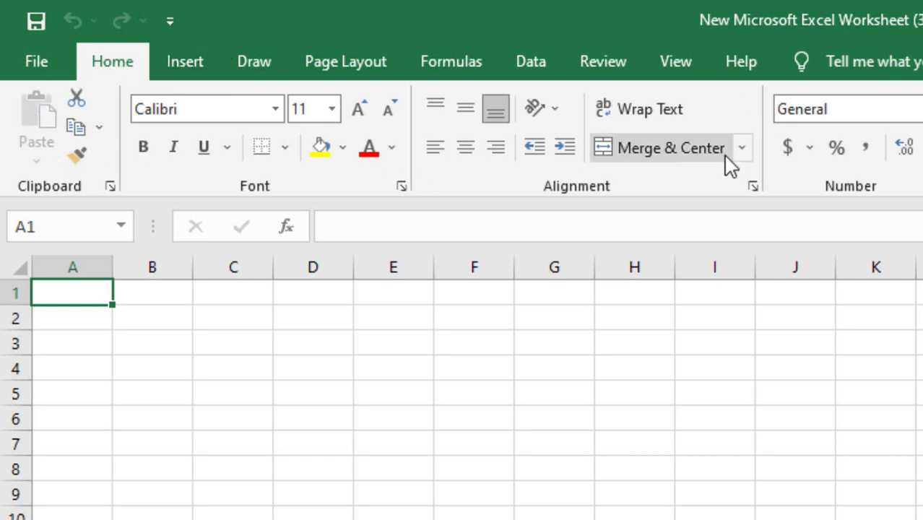
click(209, 73)
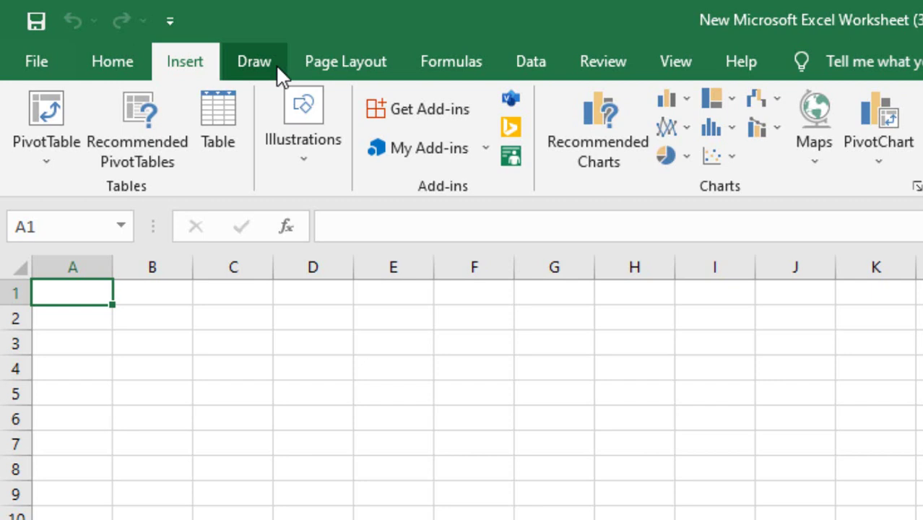
click(130, 68)
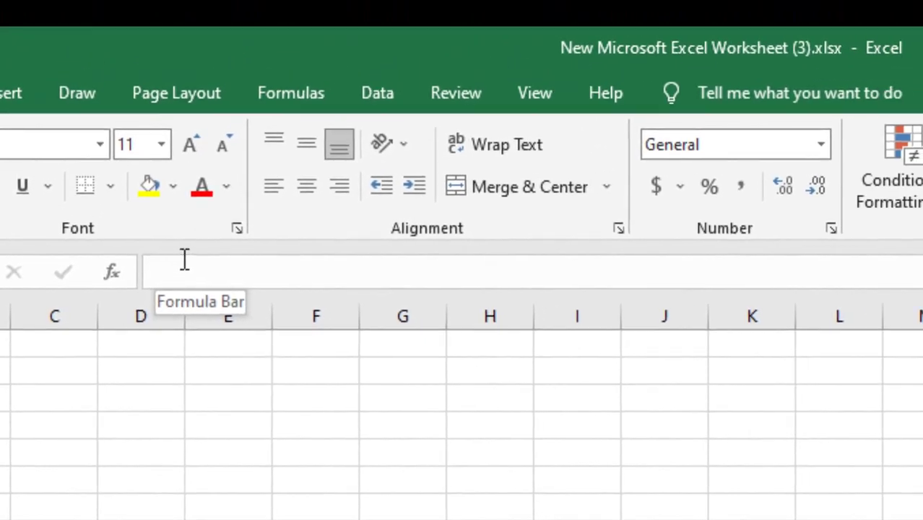
click(535, 101)
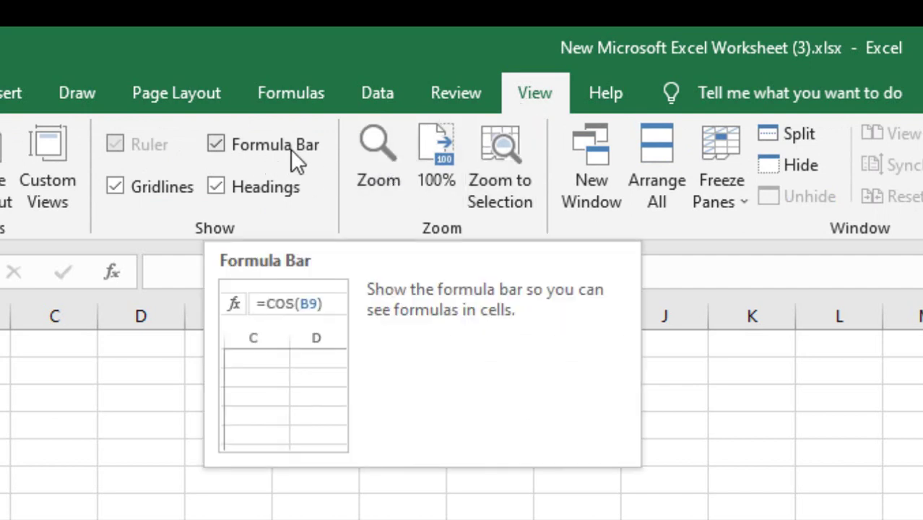
click(217, 149)
click(217, 149)
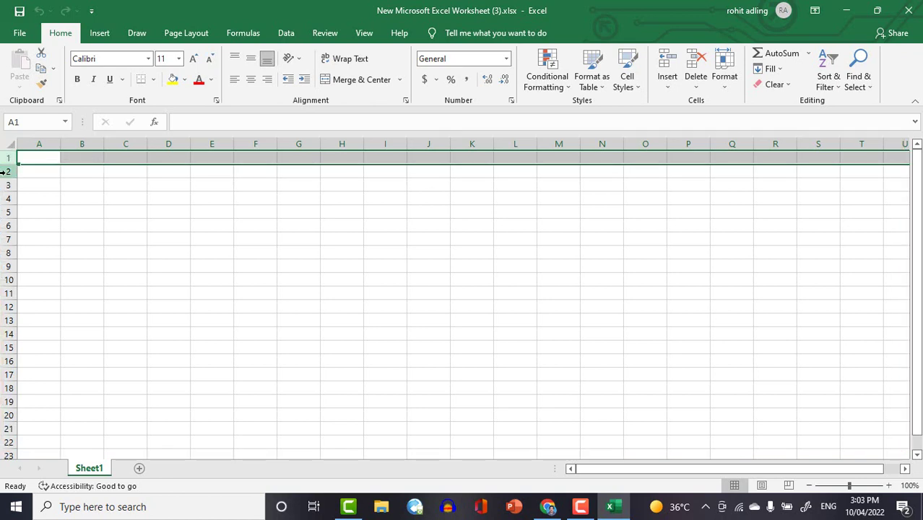
- Select rows 2 and 5 in turn, ending with the whole of row 4 selected
click(7, 172)
click(7, 211)
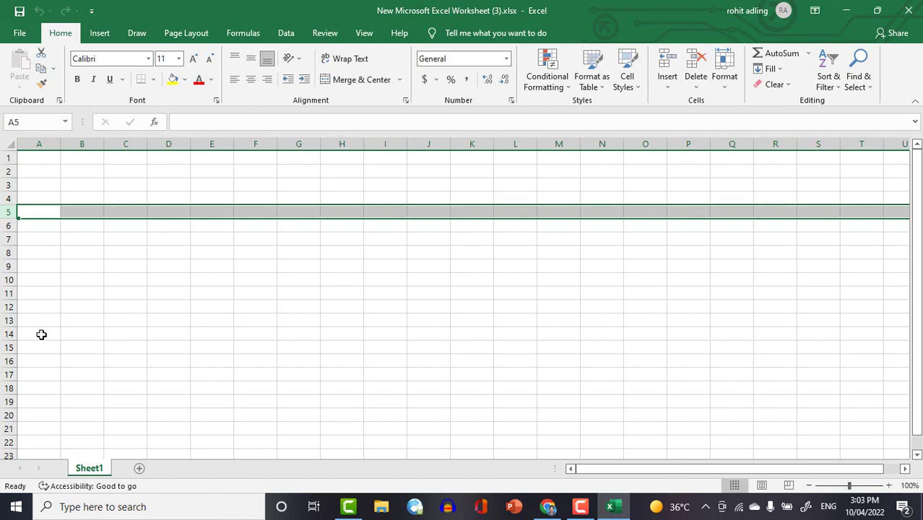
click(4, 199)
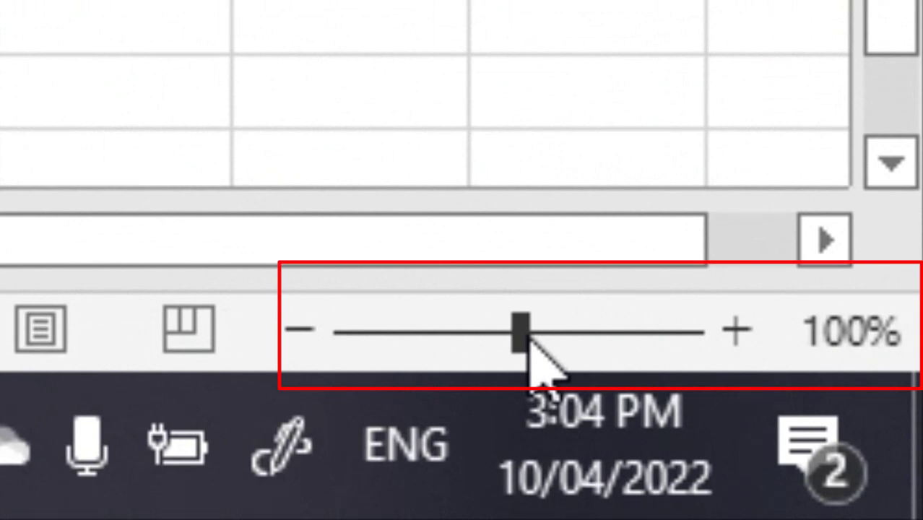
- Drag the status-bar zoom slider right until the sheet is magnified to 196%
drag(529, 337, 575, 330)
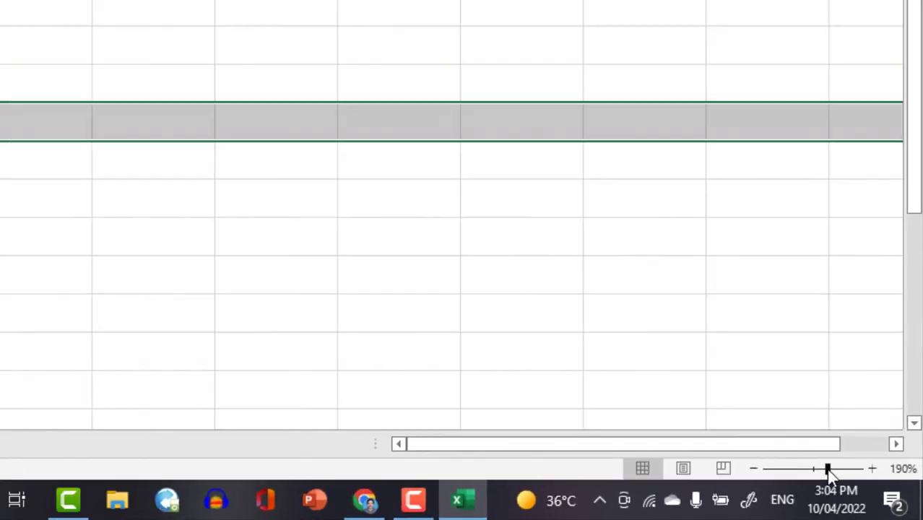
drag(829, 473, 860, 489)
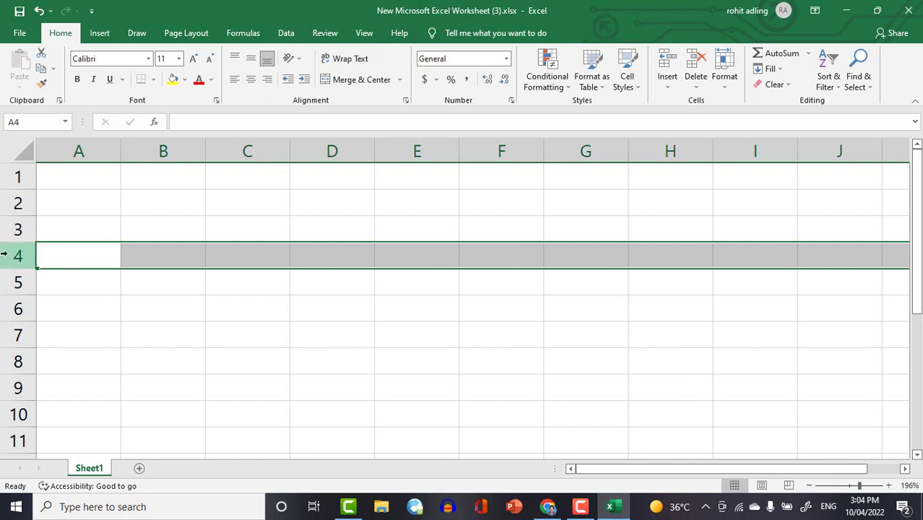
- Select columns D, C and B in turn, ending with the whole of column A selected
click(7, 256)
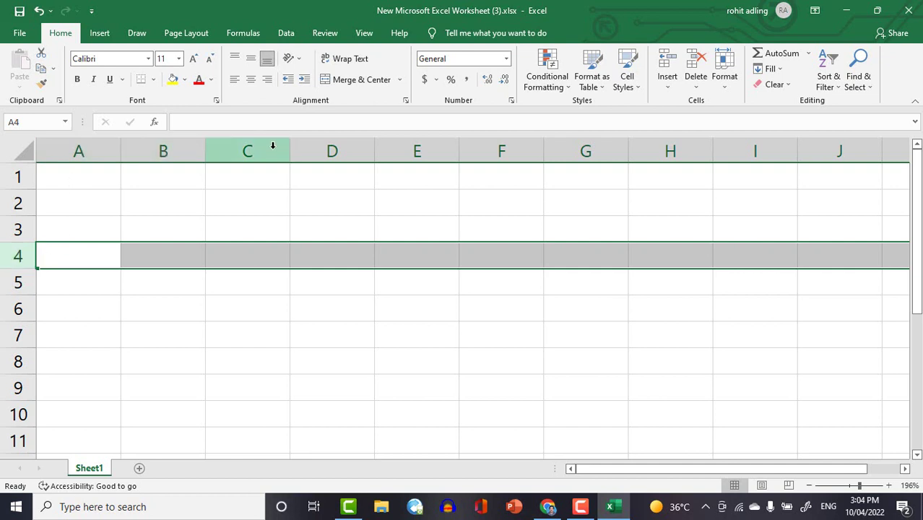
click(342, 153)
click(256, 149)
click(163, 149)
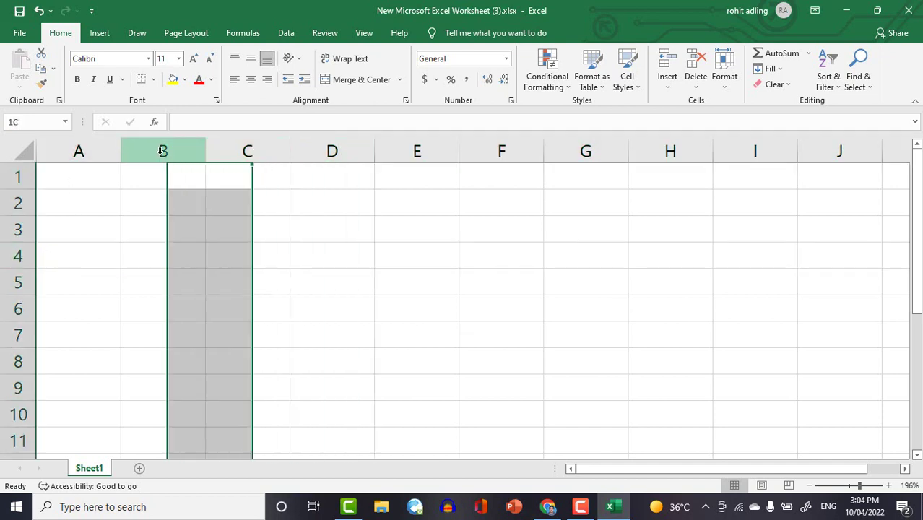
click(101, 149)
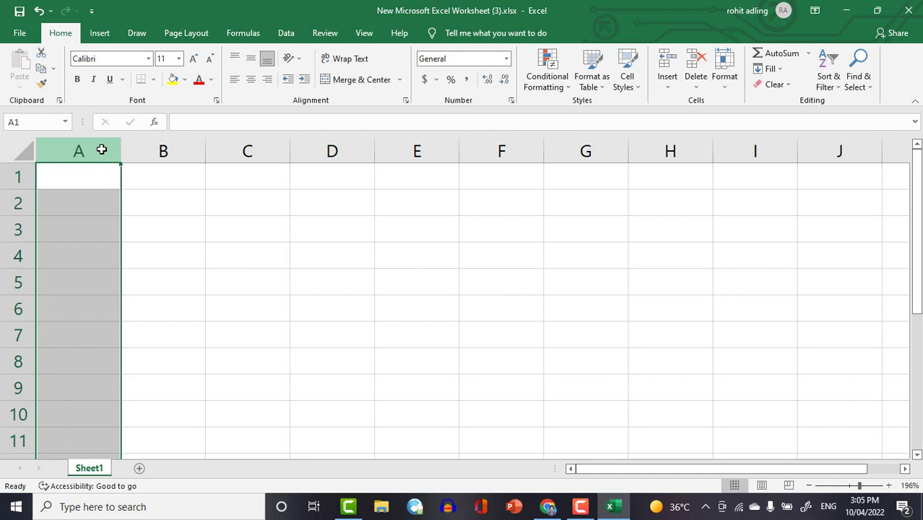
- Step through cells B2, B3, B4, B3 and C4, ending with B4 as the active cell
click(154, 202)
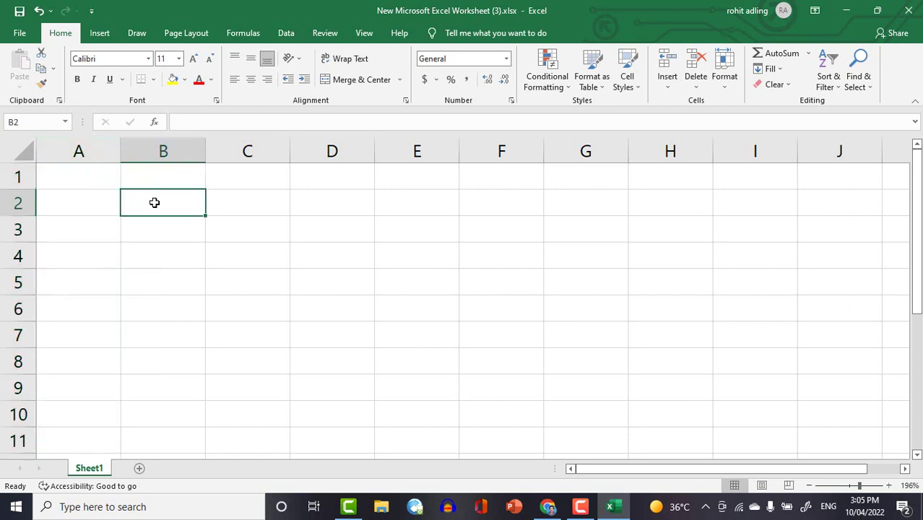
click(156, 233)
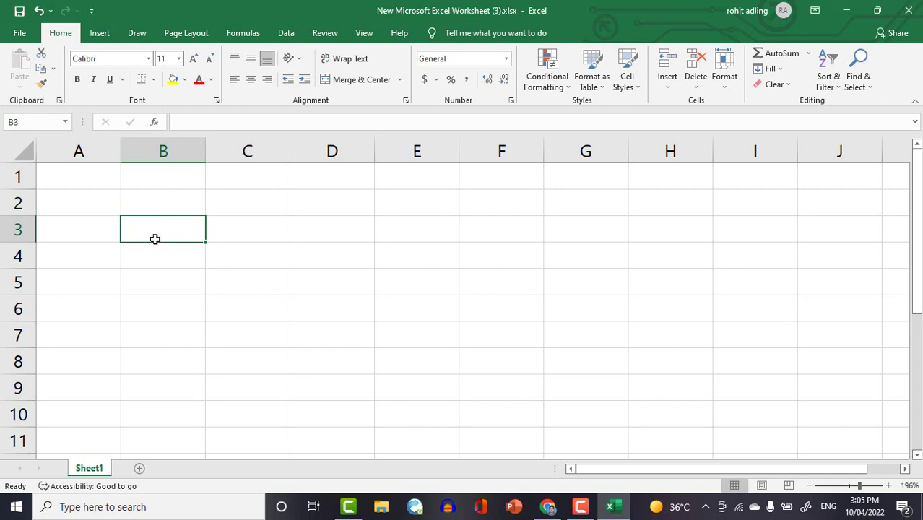
click(155, 253)
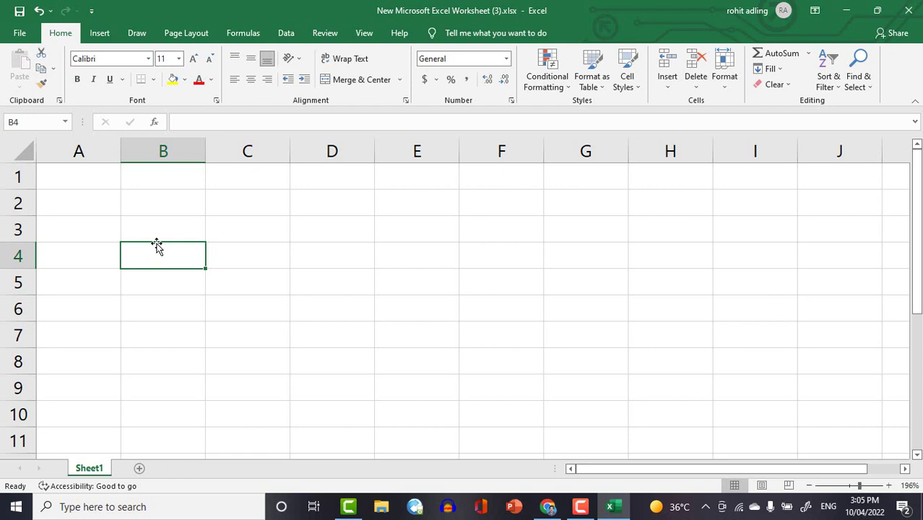
click(157, 230)
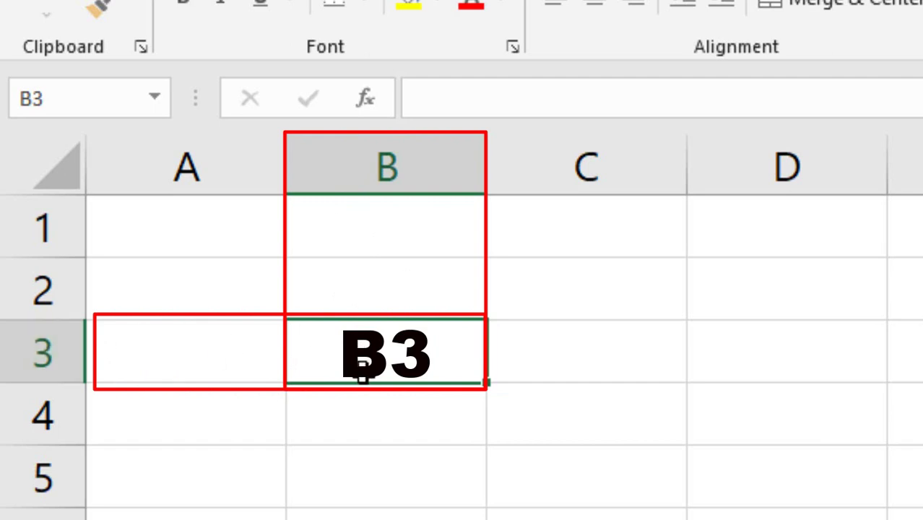
click(579, 426)
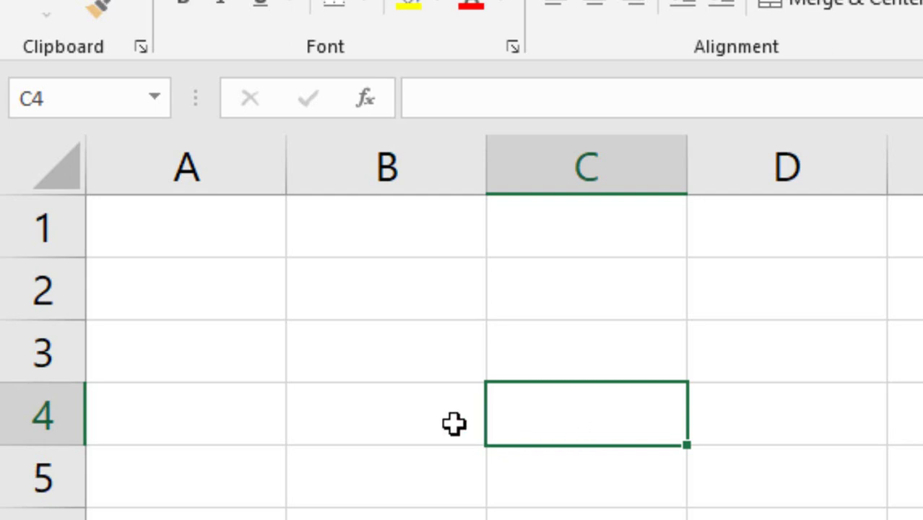
click(430, 422)
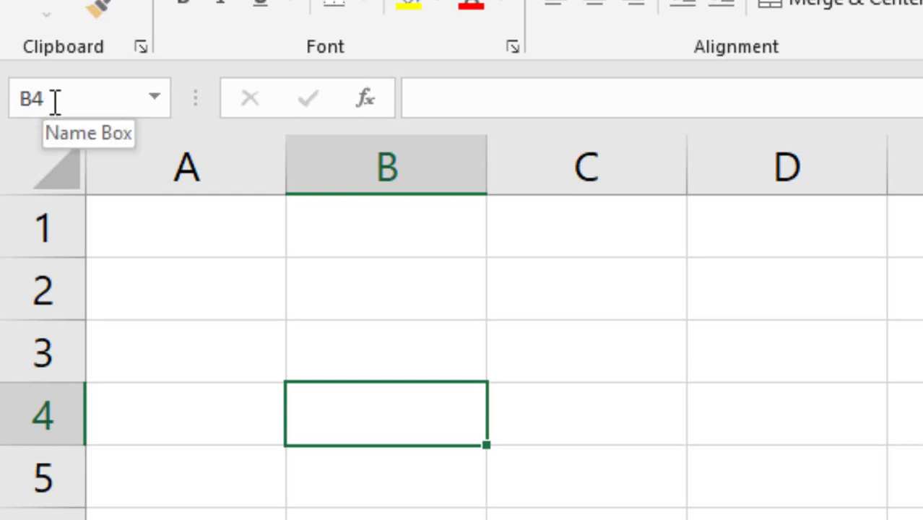
- Select D5, then drag from C3 down to E9 to select that block
click(767, 486)
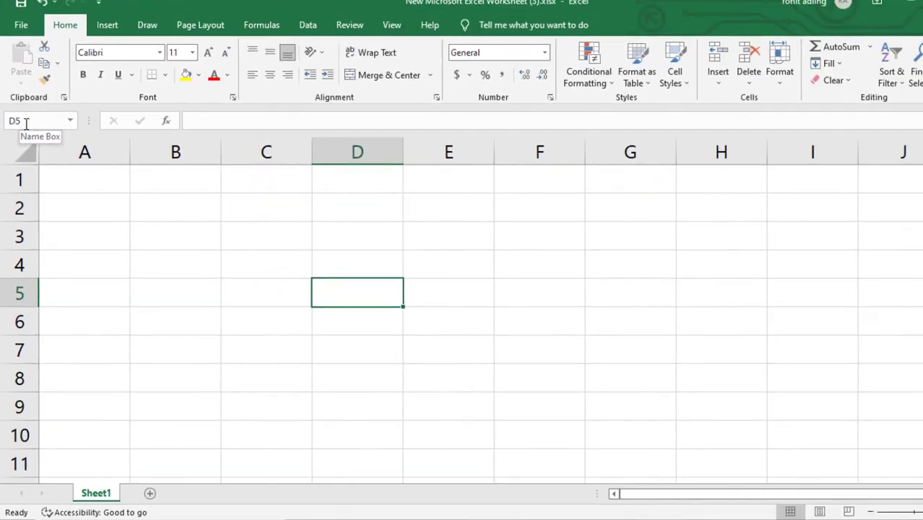
mouse_move(247, 228)
mouse_down()
mouse_move(317, 314)
mouse_move(419, 395)
mouse_up()
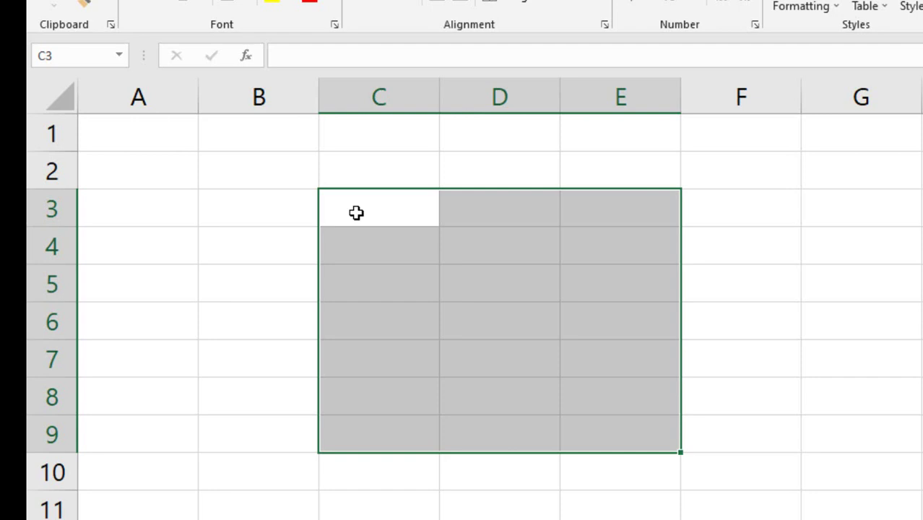
- Enter the text 'C3:E9' into cell C3
click(356, 212)
text(C)
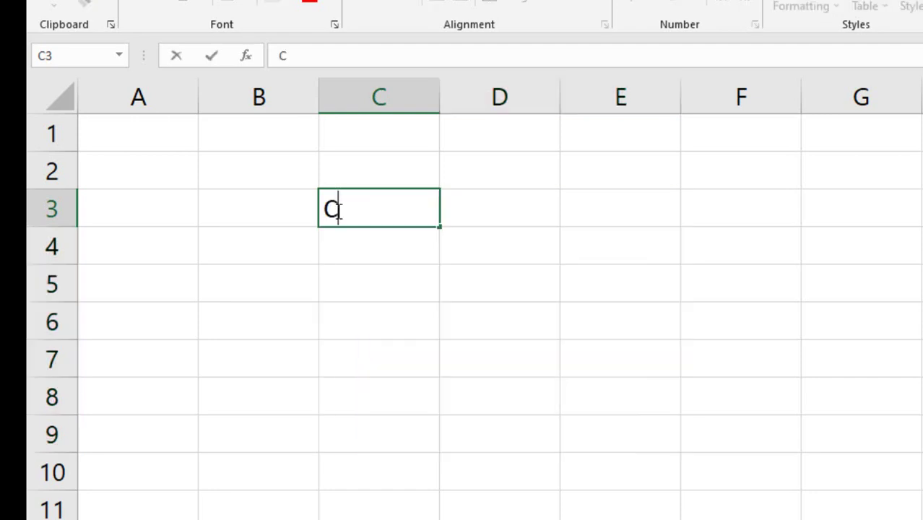
text(3:)
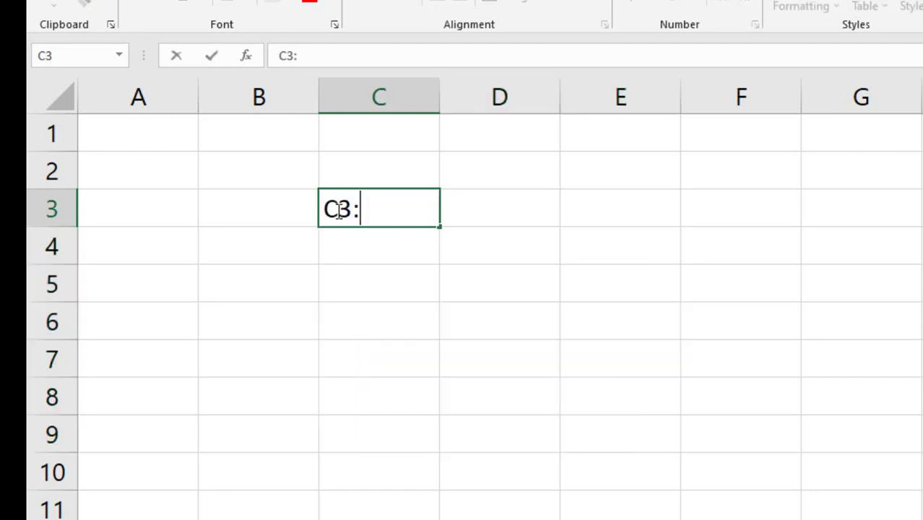
text(E)
text(9)
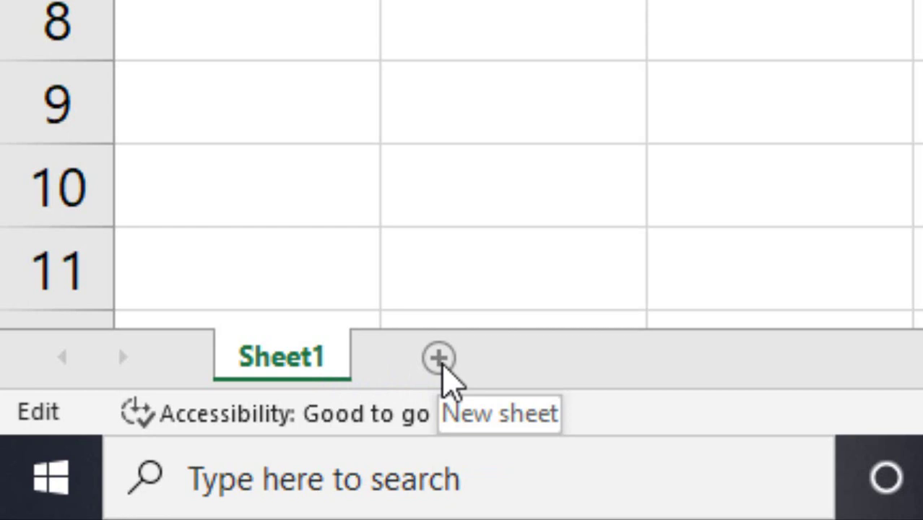
- Add Sheet2 with the New sheet (+) button beside the Sheet1 tab
click(441, 361)
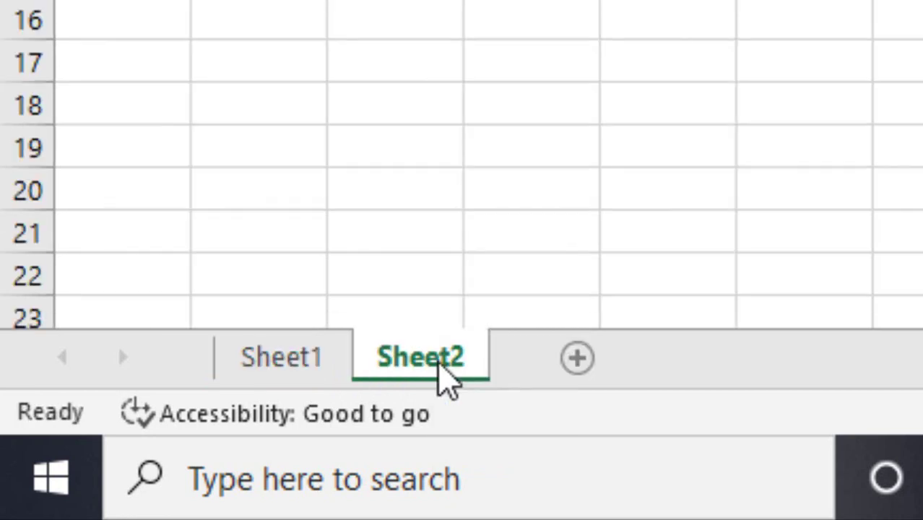